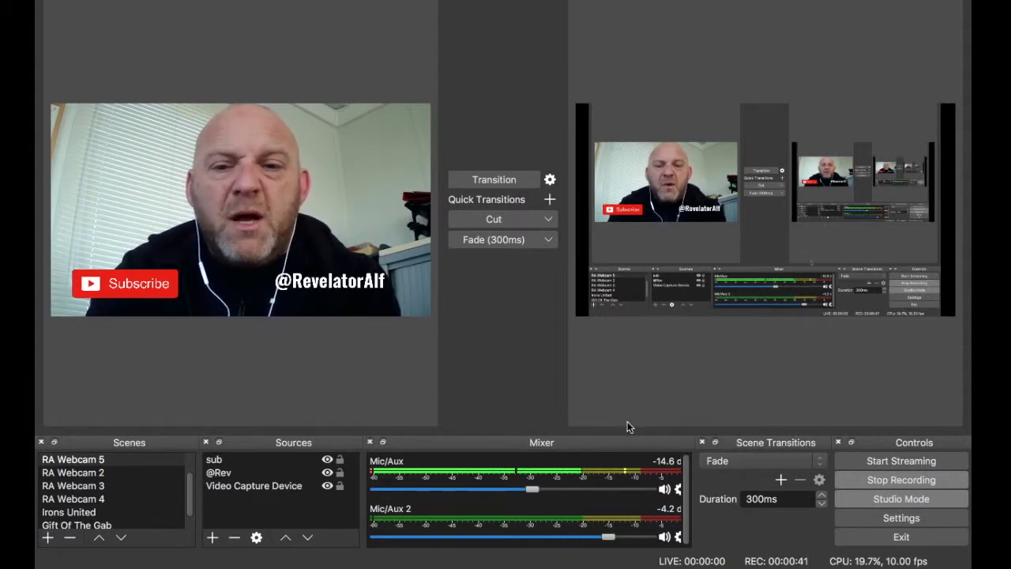
Toggle studio mode off and on, preview RA Webcam 4, 3, 2 and Feed, then return to RA Webcam 5.
left_click(901, 496)
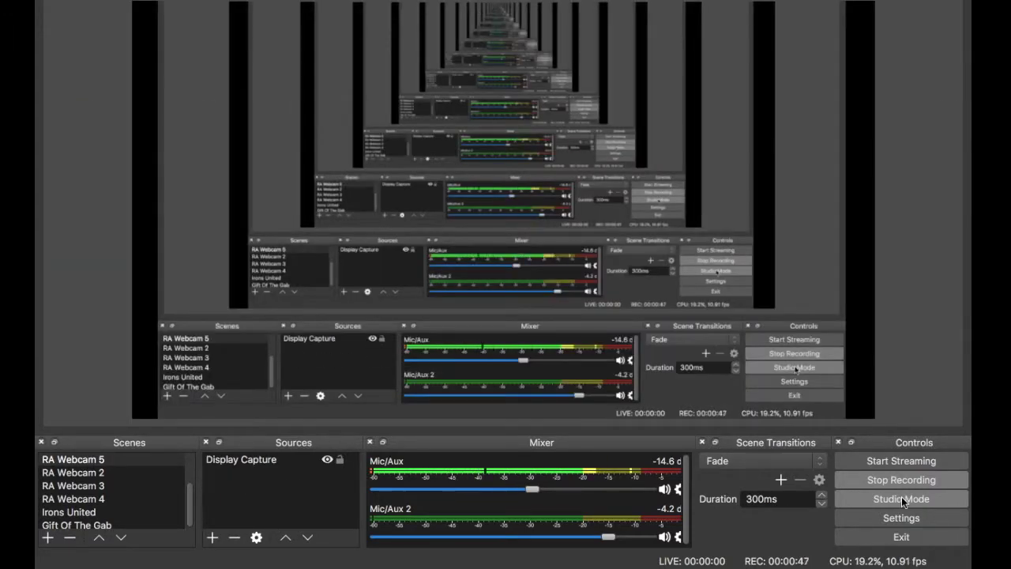
left_click(901, 497)
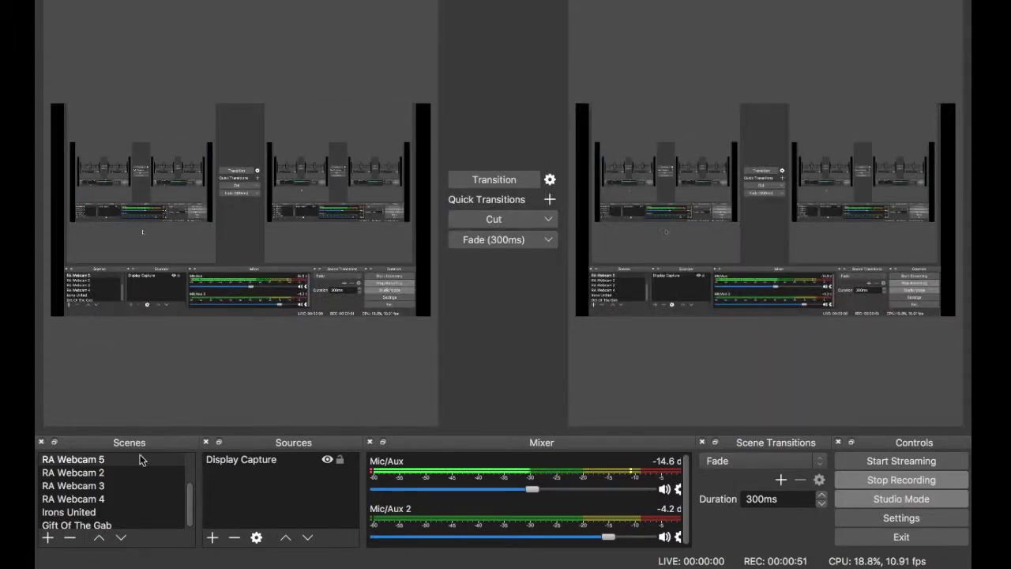
scroll(105, 490, "down", 2)
left_click(106, 483)
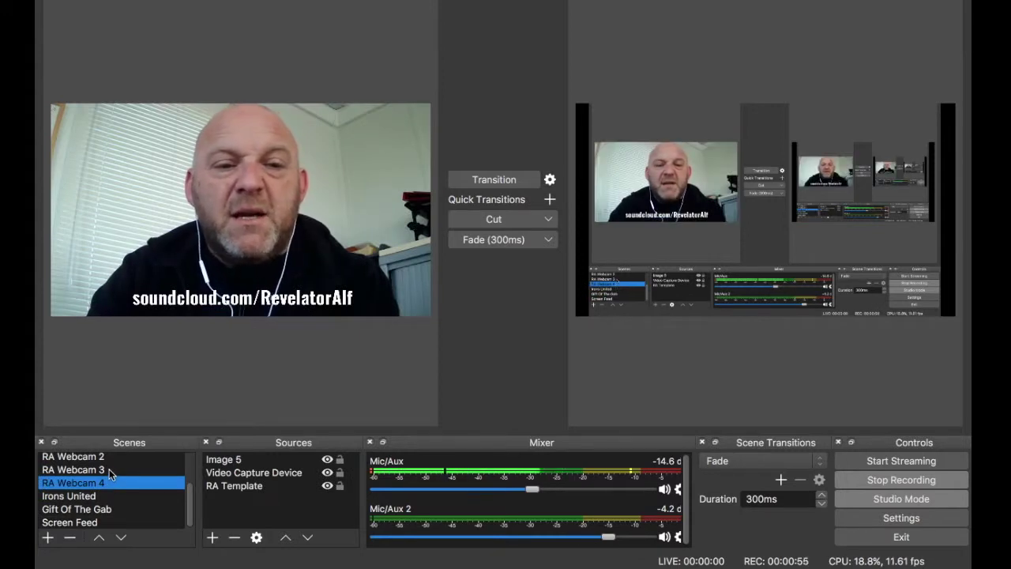
left_click(108, 469)
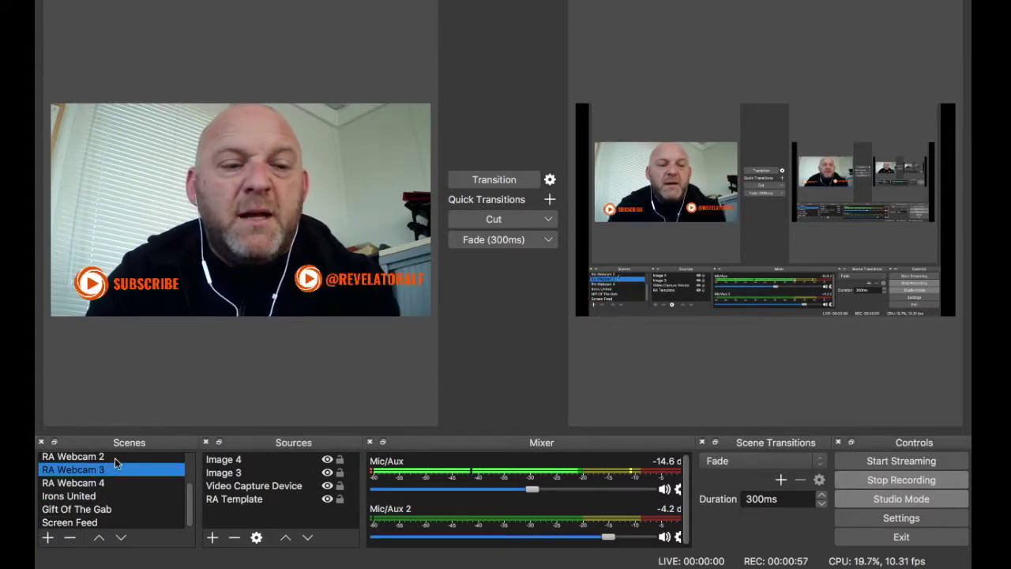
left_click(114, 458)
scroll(115, 466, "up", 3)
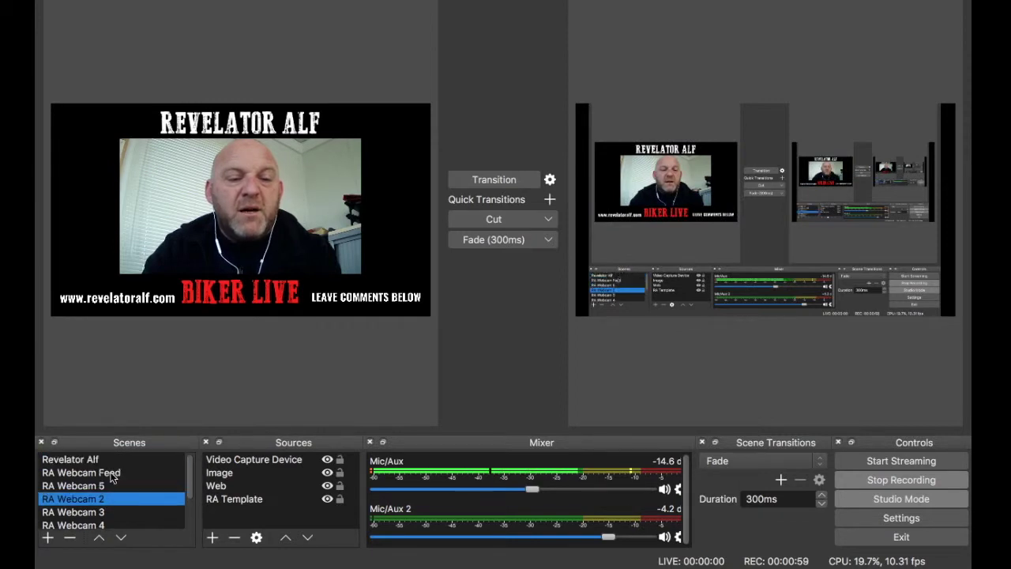
left_click(113, 473)
left_click(108, 486)
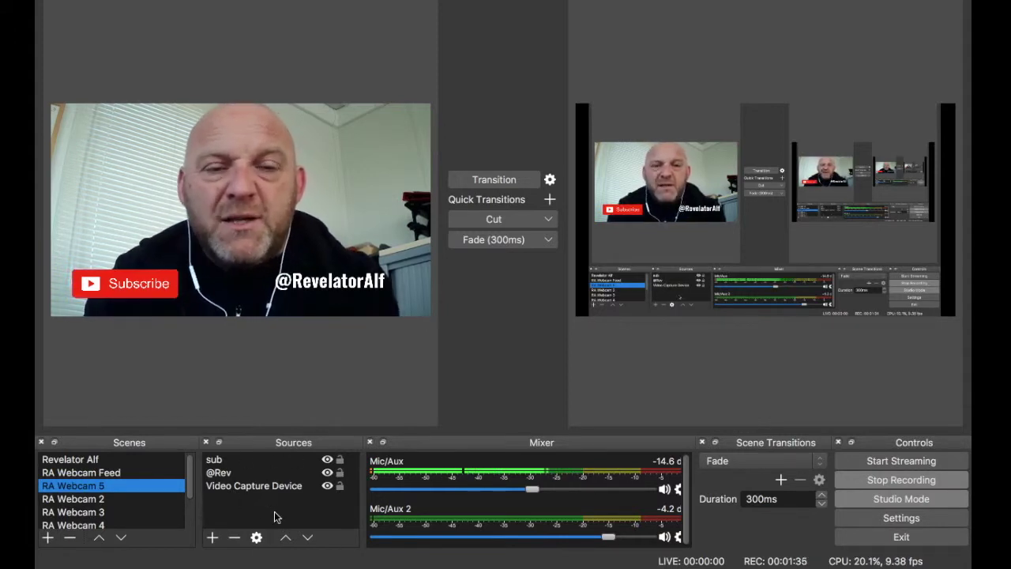
Add a new Video Capture Device source named 'webcam'.
left_click(211, 540)
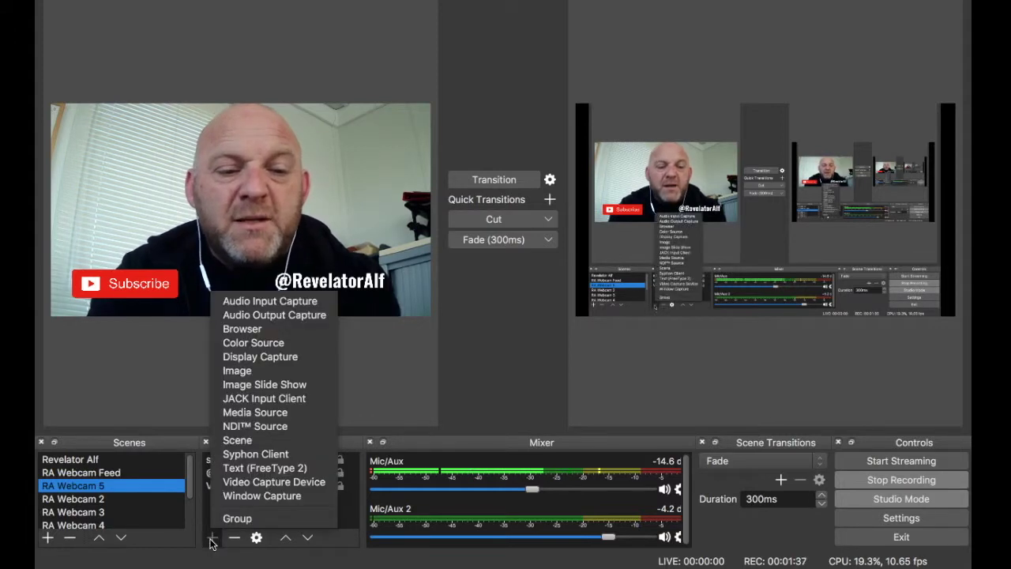
left_click(263, 482)
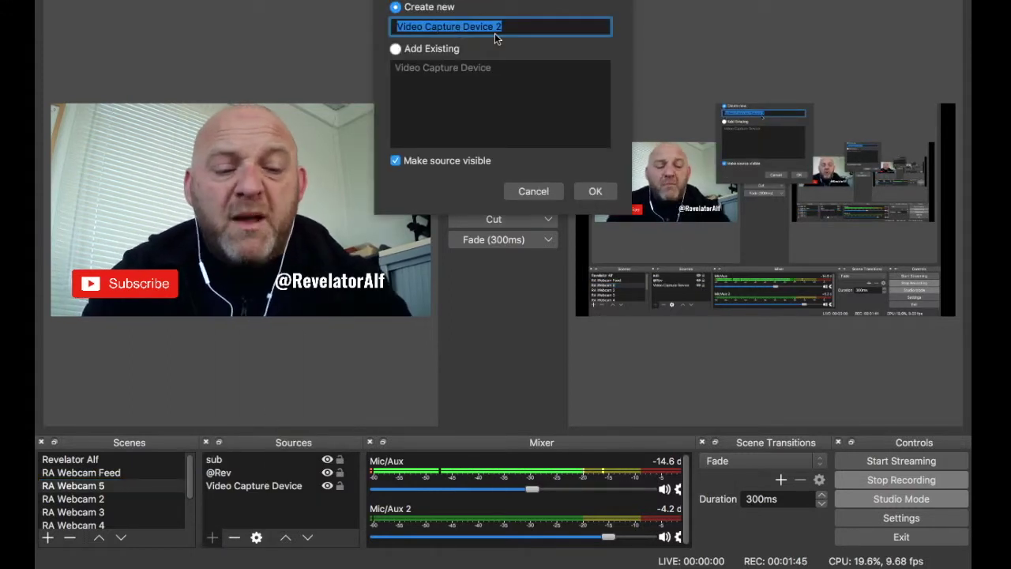
type("webcam")
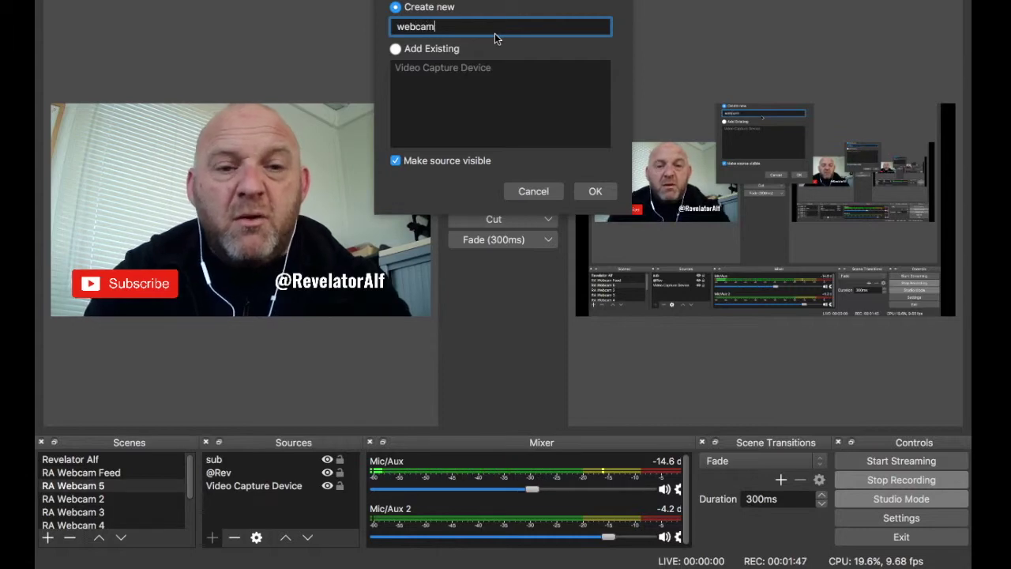
left_click(594, 192)
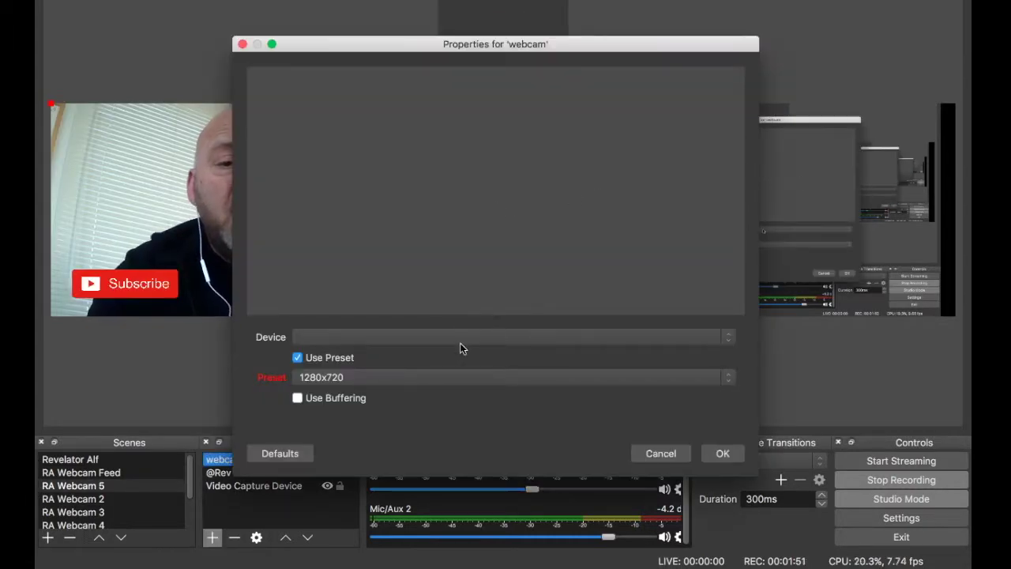
Choose AUSDOM FHD Camera #2 as the webcam source's device.
left_click(628, 337)
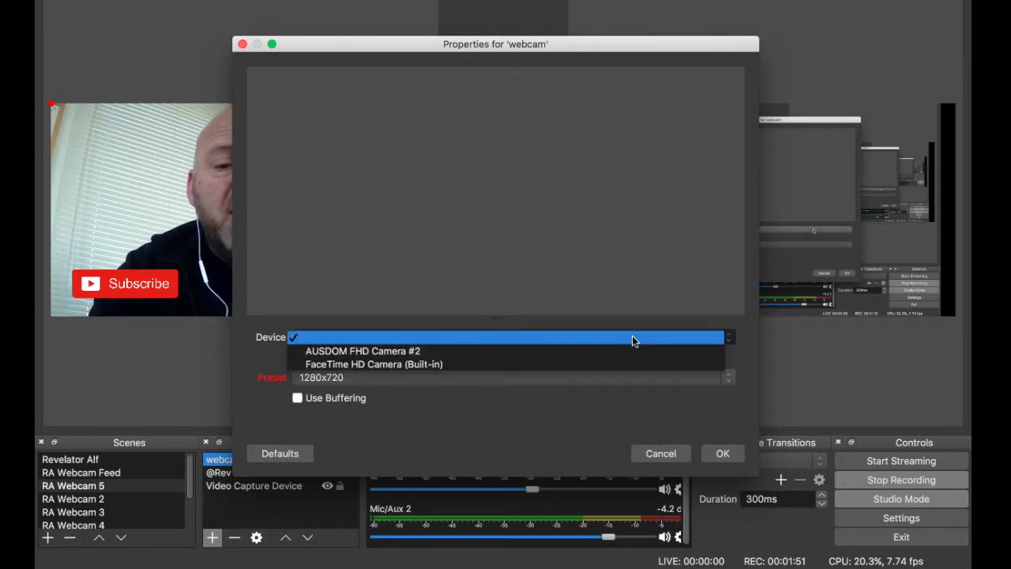
left_click(389, 352)
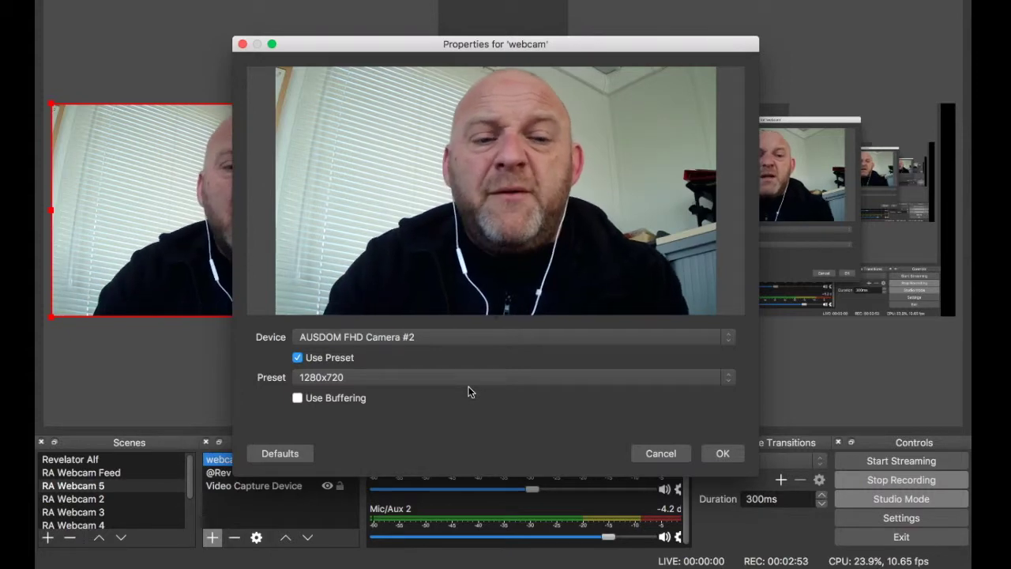
Check the resolution list, keep the 1280x720 preset, save the webcam properties and reselect RA Webcam 5.
left_click(299, 358)
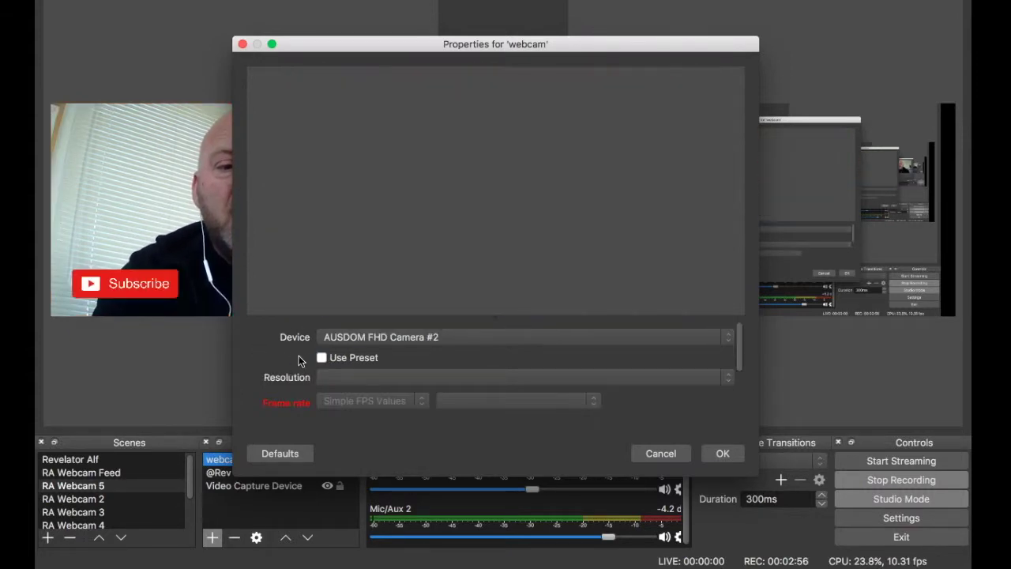
left_click(363, 377)
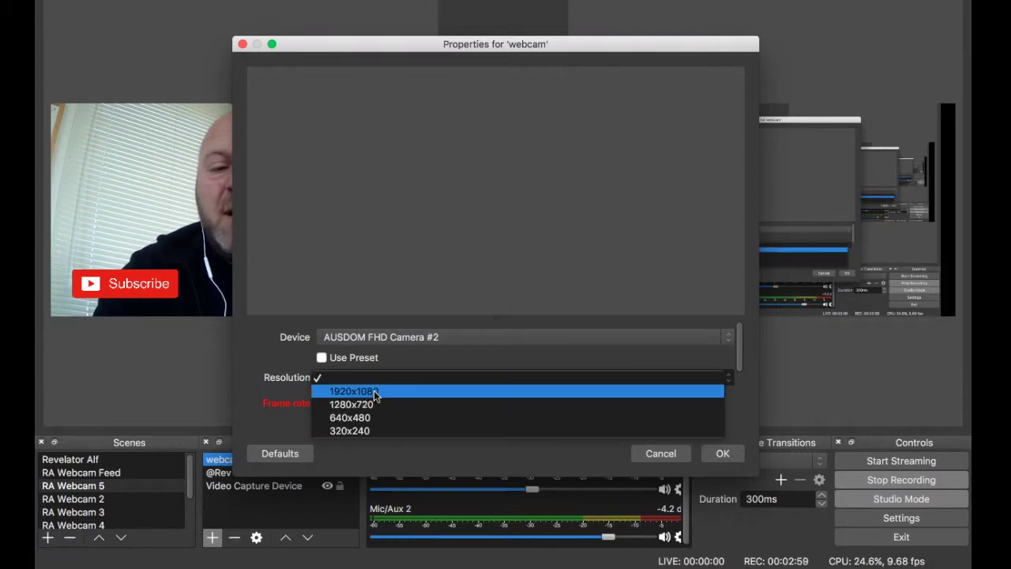
left_click(321, 361)
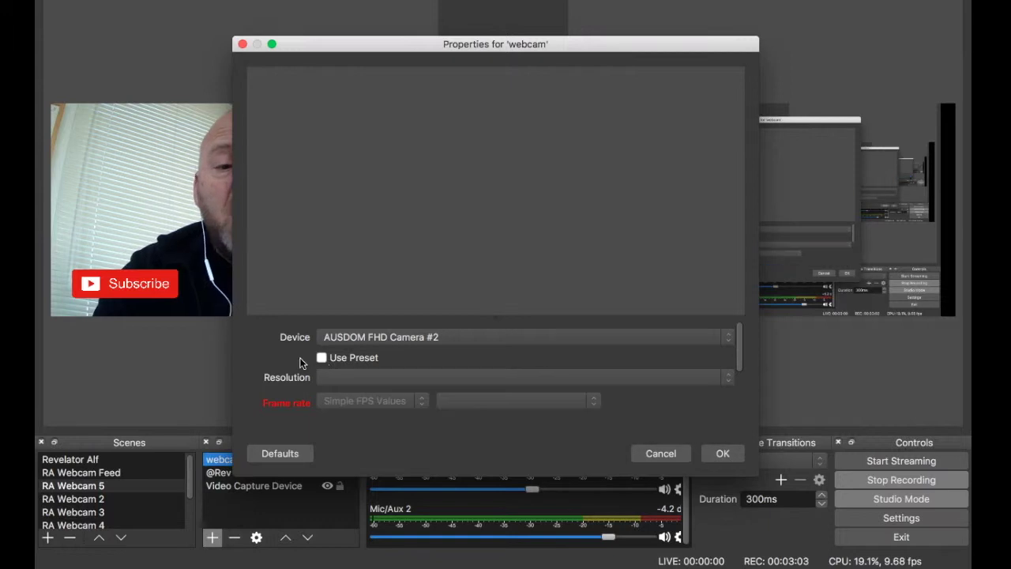
left_click(324, 357)
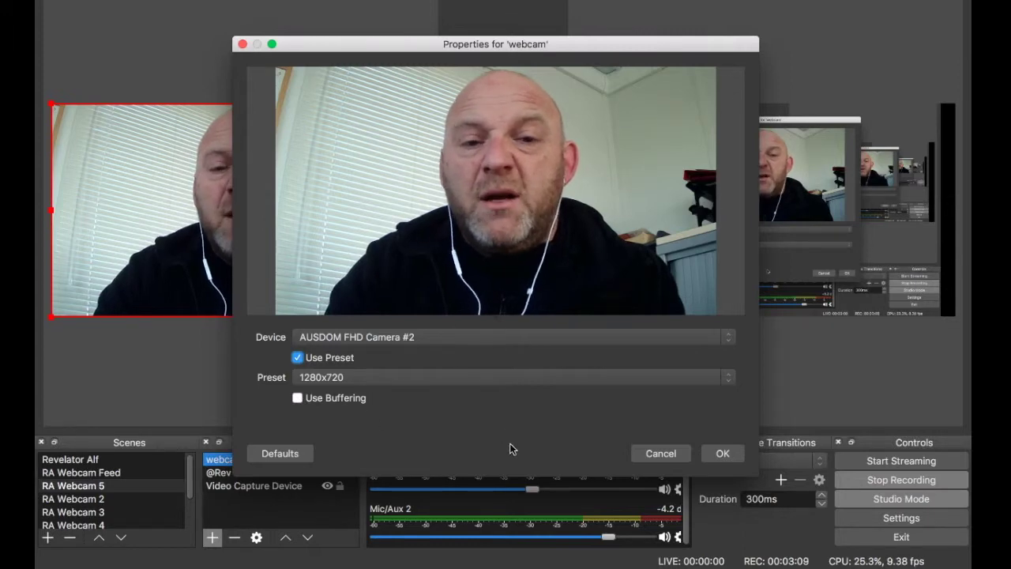
left_click(720, 452)
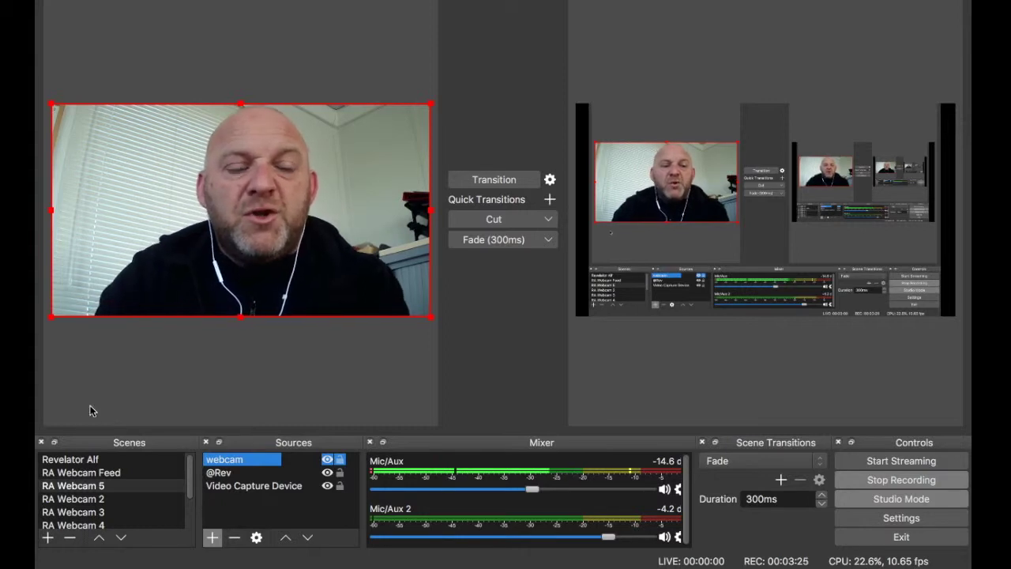
left_click(91, 485)
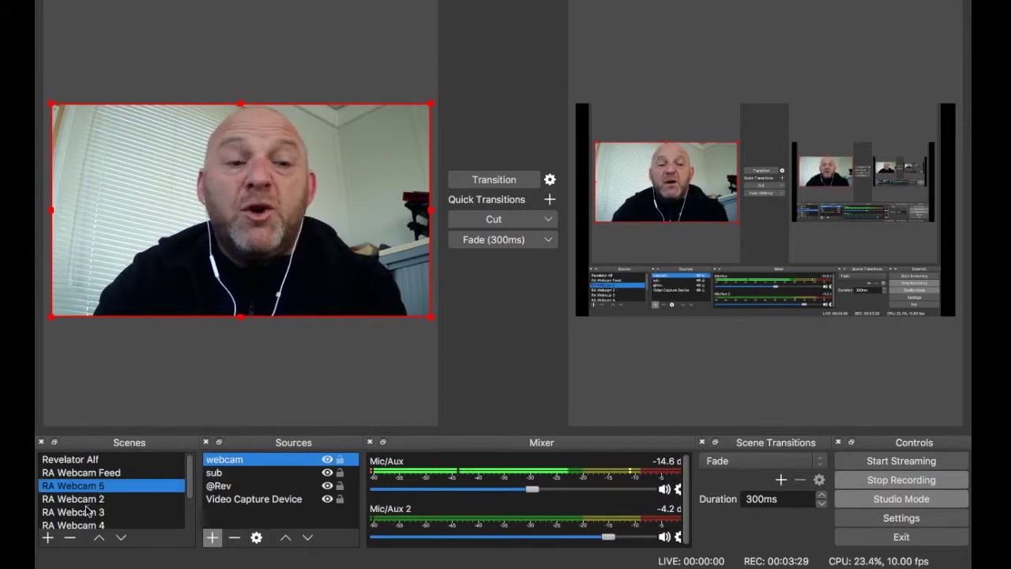
left_click(902, 518)
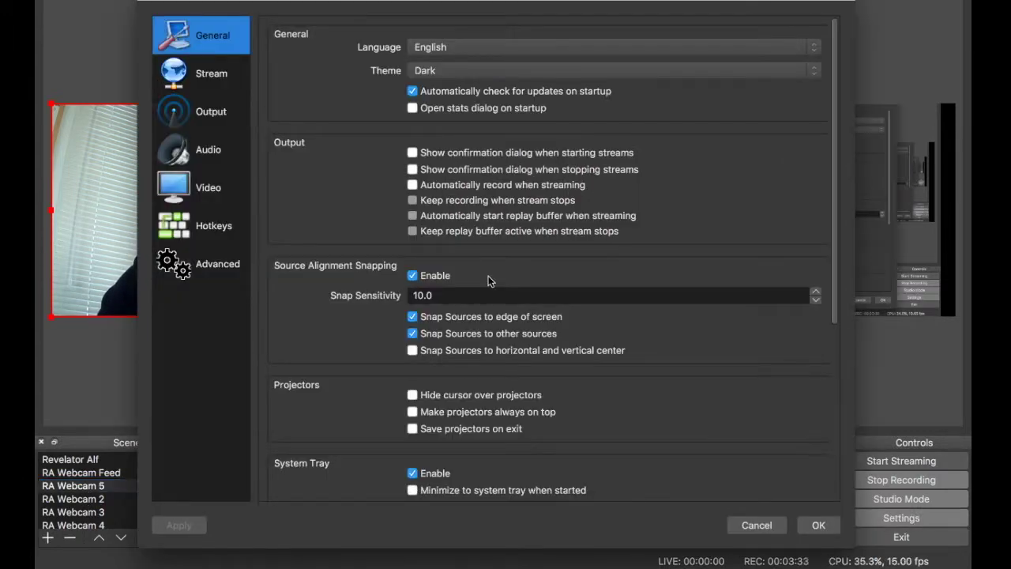
left_click(211, 113)
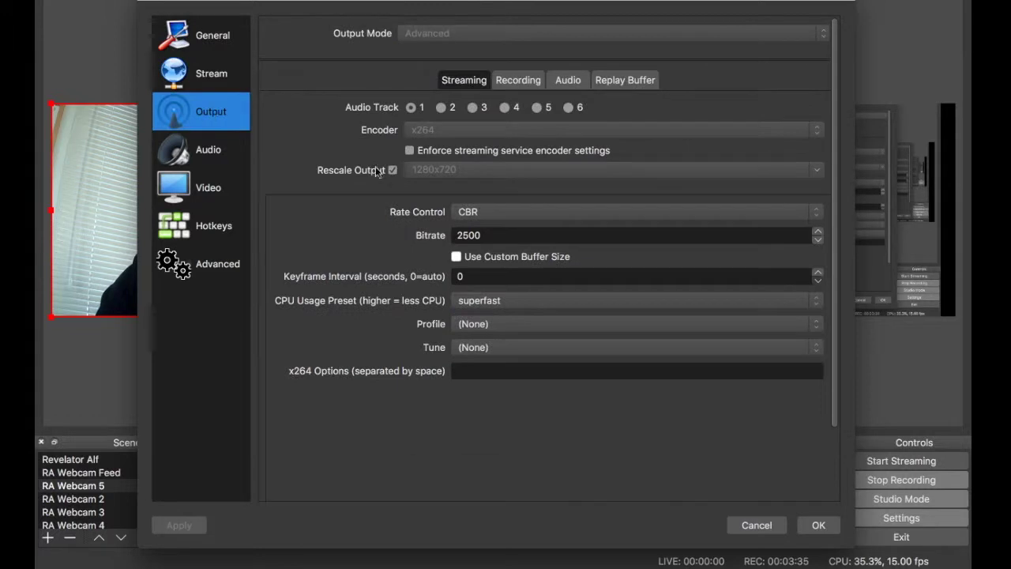
left_click(525, 80)
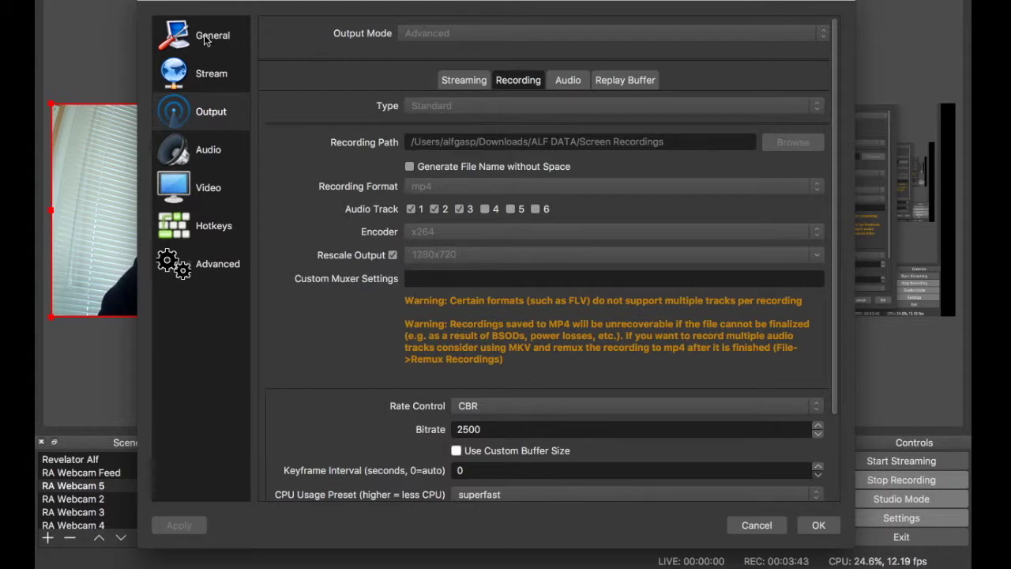
left_click(147, 2)
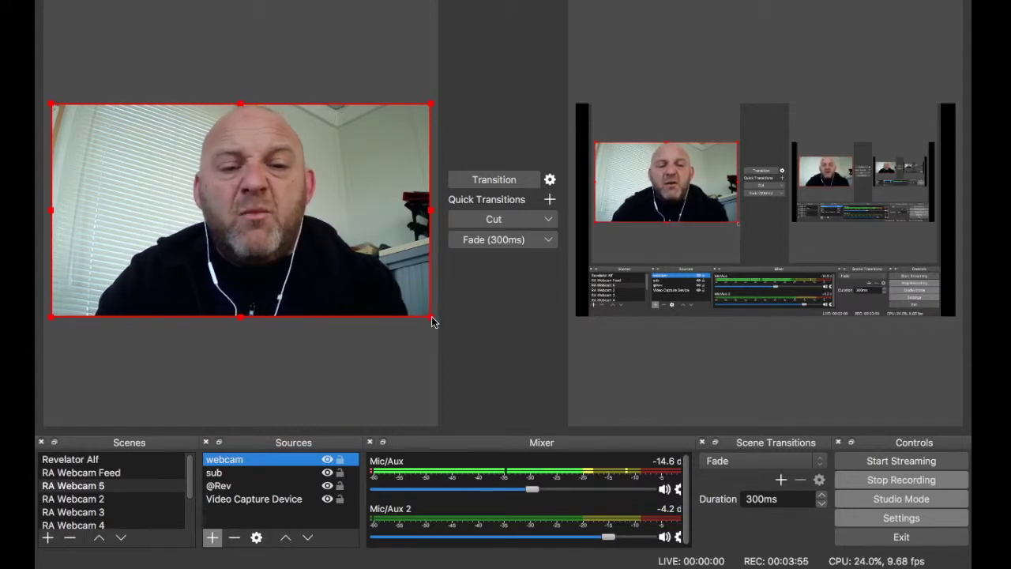
Shrink the webcam to about half size, crop its left and right sides, and place it near the top-left.
left_click_drag(431, 315, 244, 213)
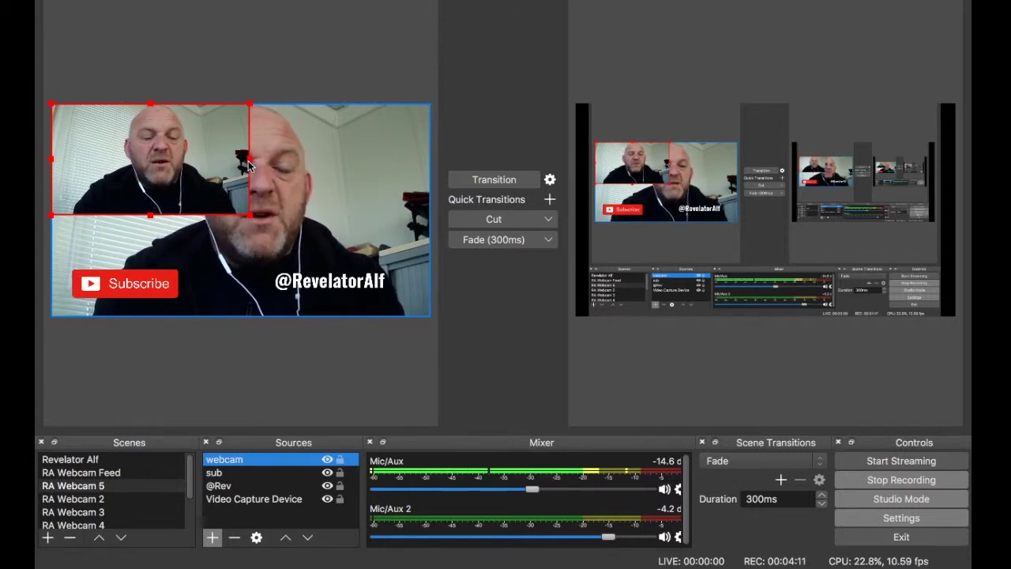
left_click_drag(249, 164, 214, 164)
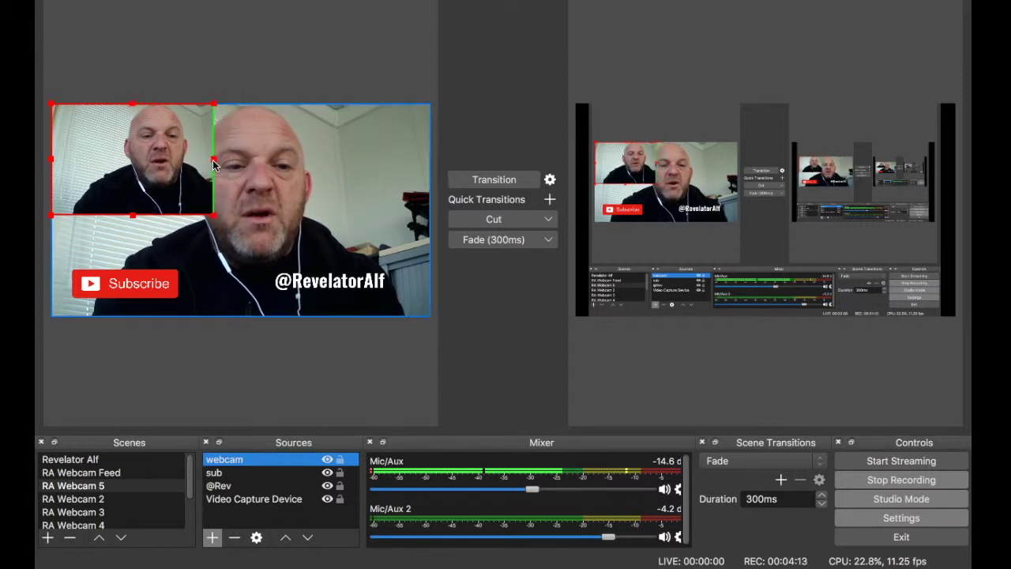
left_click_drag(52, 159, 100, 161)
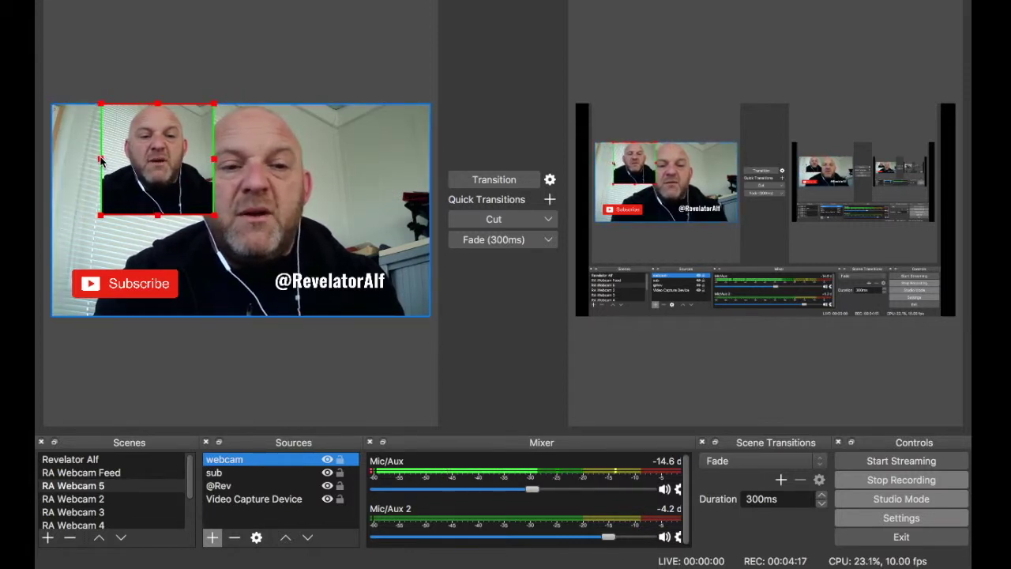
left_click_drag(122, 162, 195, 195)
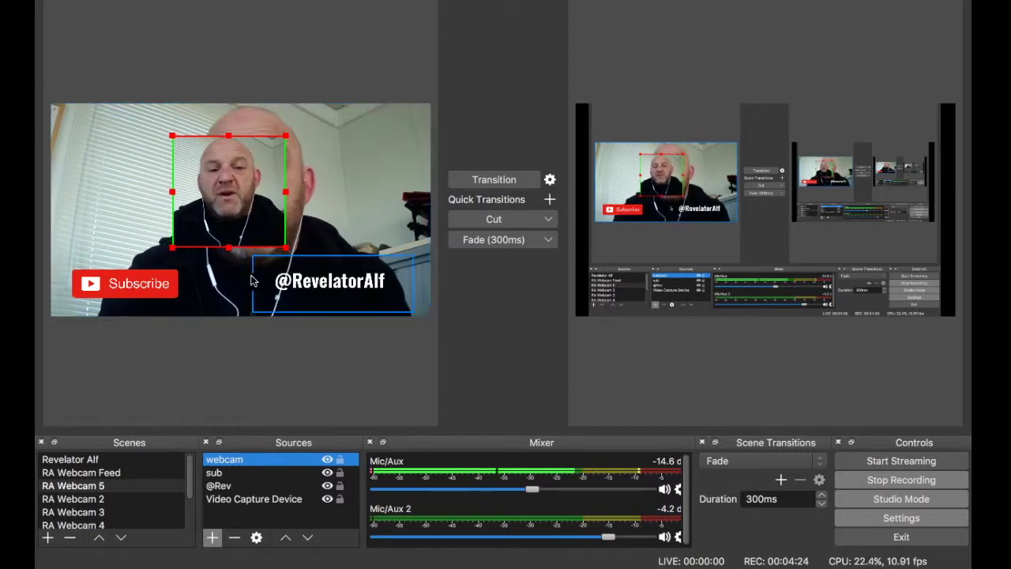
left_click_drag(228, 215, 150, 204)
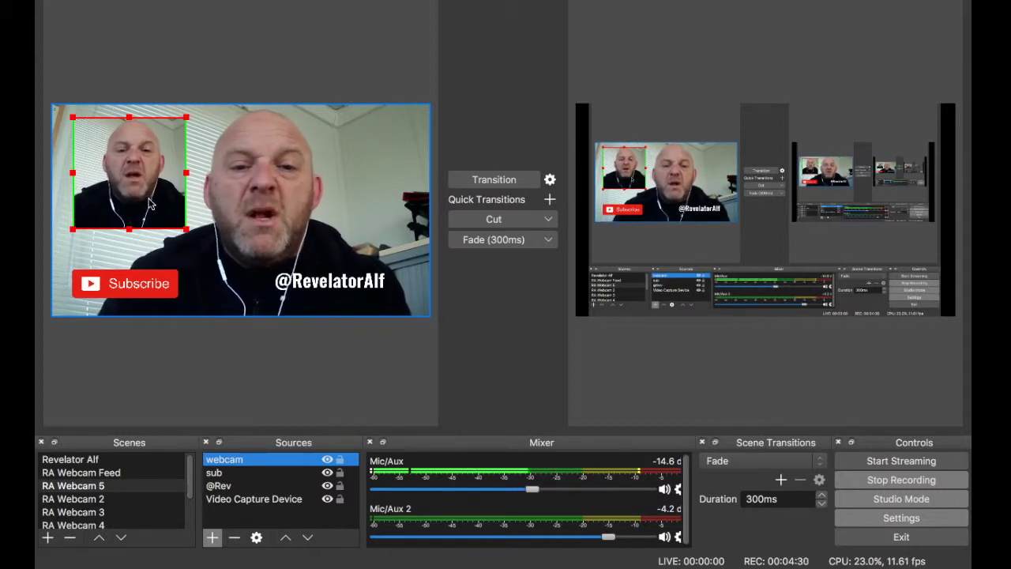